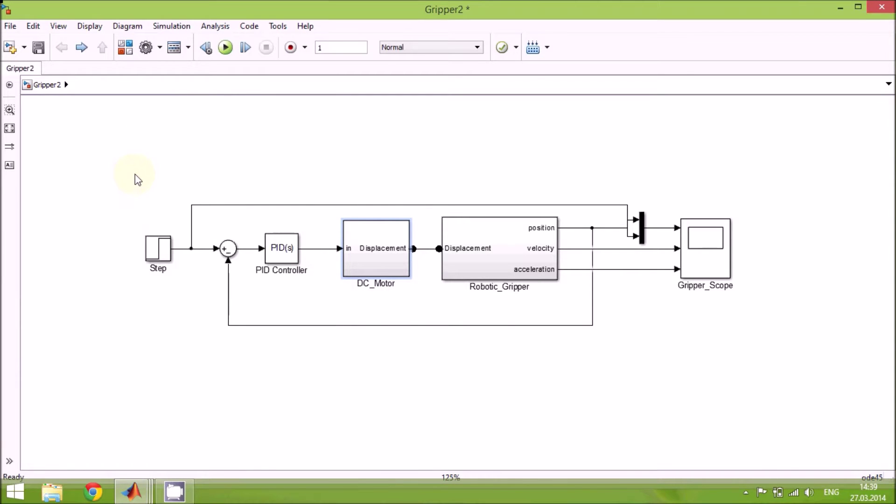
Look inside the DC_Motor subsystem, then return to the top-level Gripper2 model.
{"action": "left_click", "coordinate": [550, 252]}
{"action": "left_click", "coordinate": [349, 301]}
{"action": "double_click", "coordinate": [371, 254]}
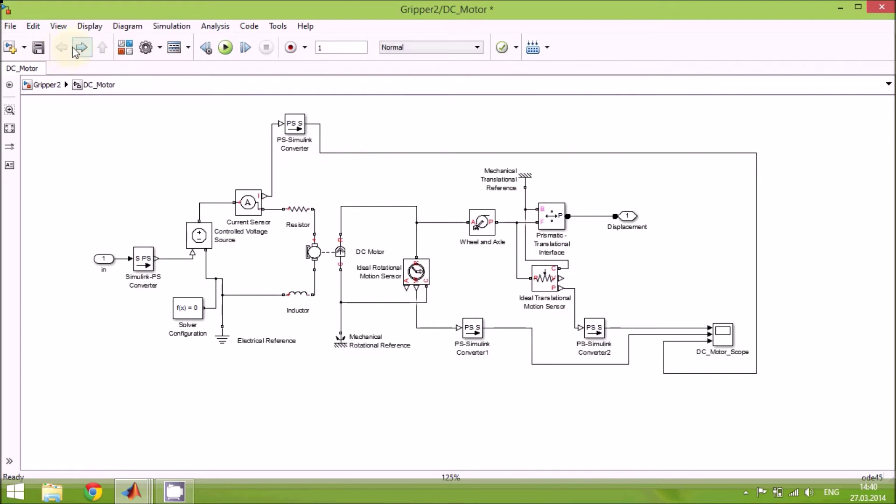
{"action": "left_click", "coordinate": [51, 86]}
Open Robotic_Gripper, view the 3-D gripper animation window, then return to the Gripper2 top level.
{"action": "double_click", "coordinate": [494, 250]}
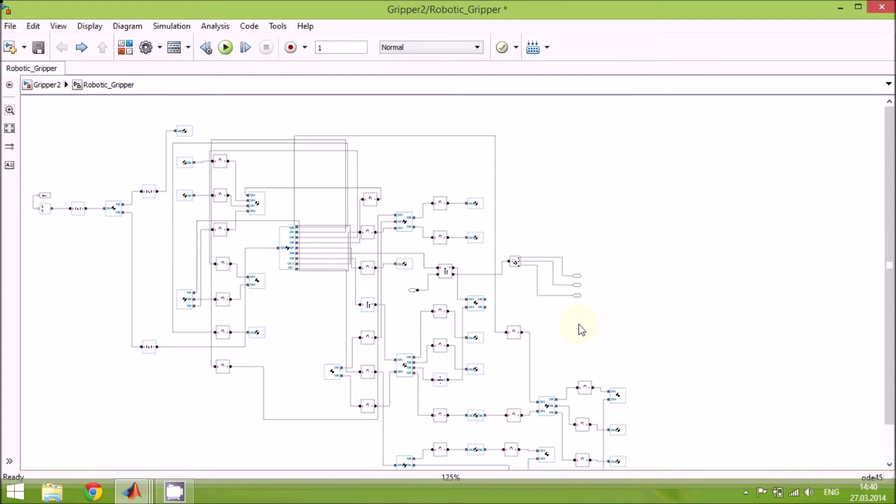
{"action": "mouse_move", "coordinate": [133, 493]}
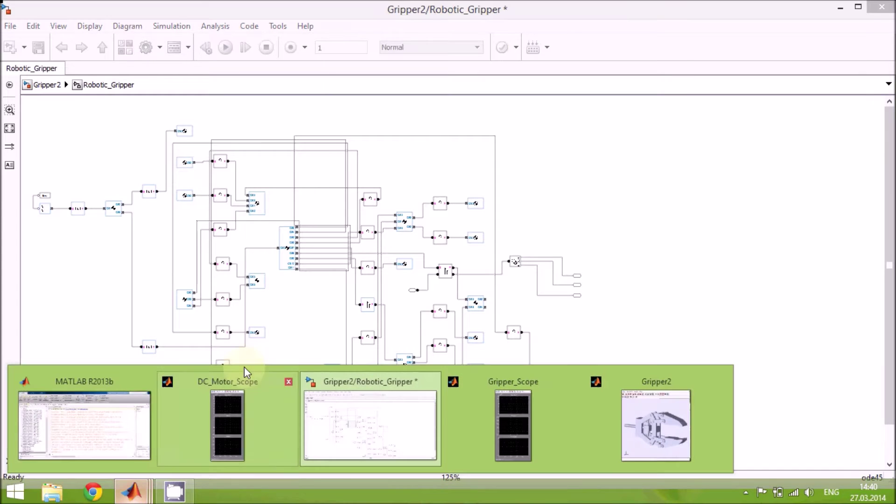
{"action": "left_click", "coordinate": [639, 392]}
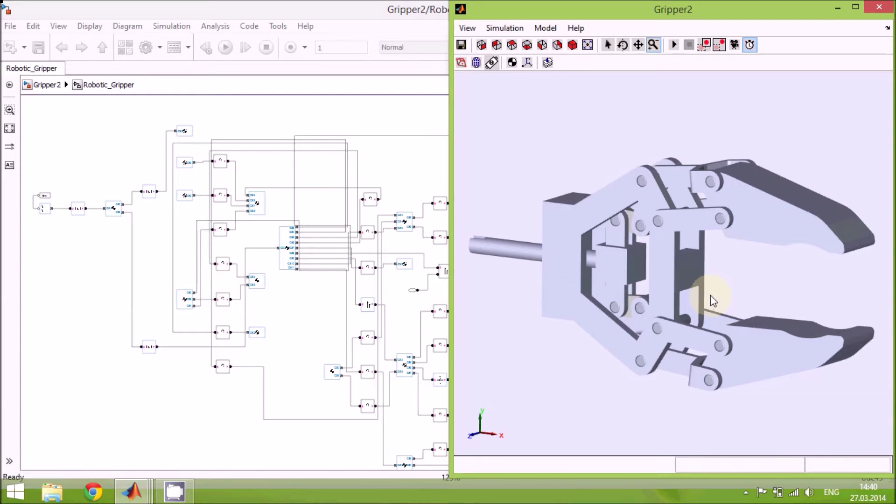
{"action": "left_click", "coordinate": [308, 324]}
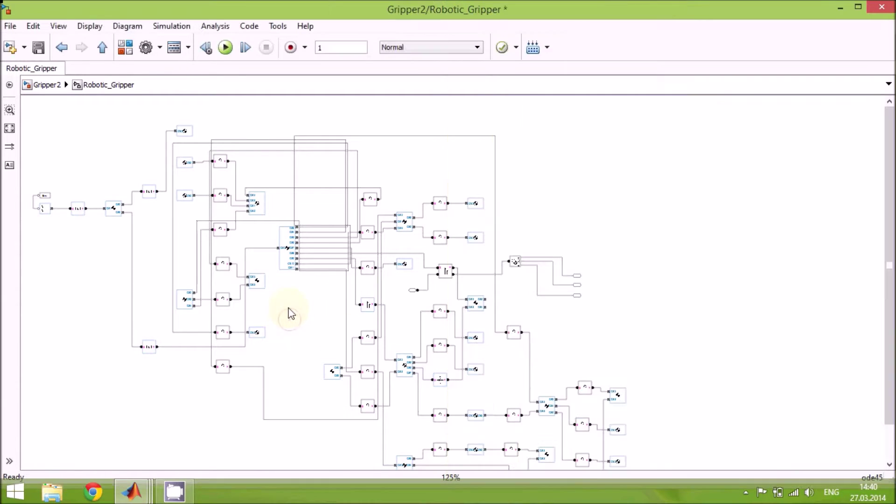
{"action": "left_click", "coordinate": [46, 84]}
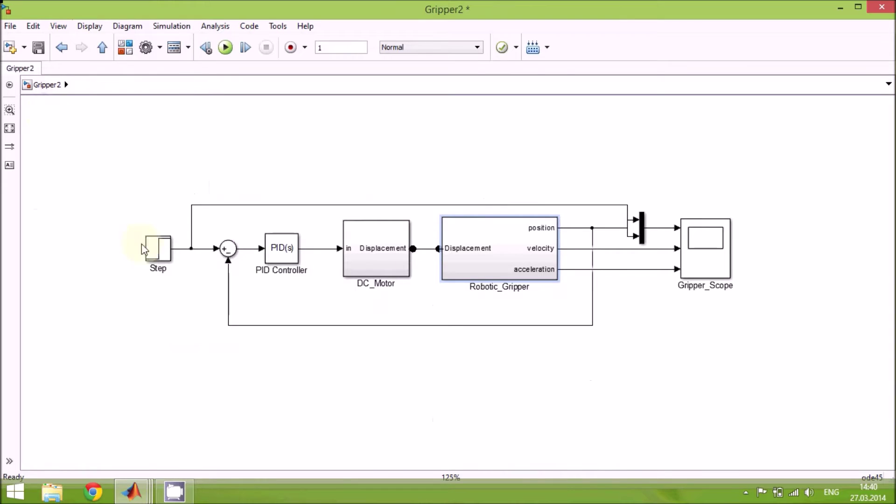
{"action": "left_click", "coordinate": [136, 190]}
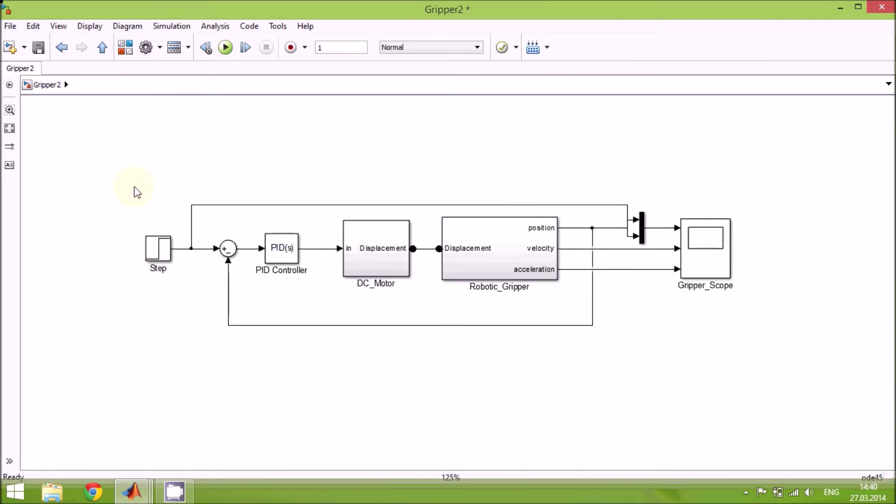
{"action": "mouse_move", "coordinate": [131, 490]}
{"action": "left_click", "coordinate": [653, 417]}
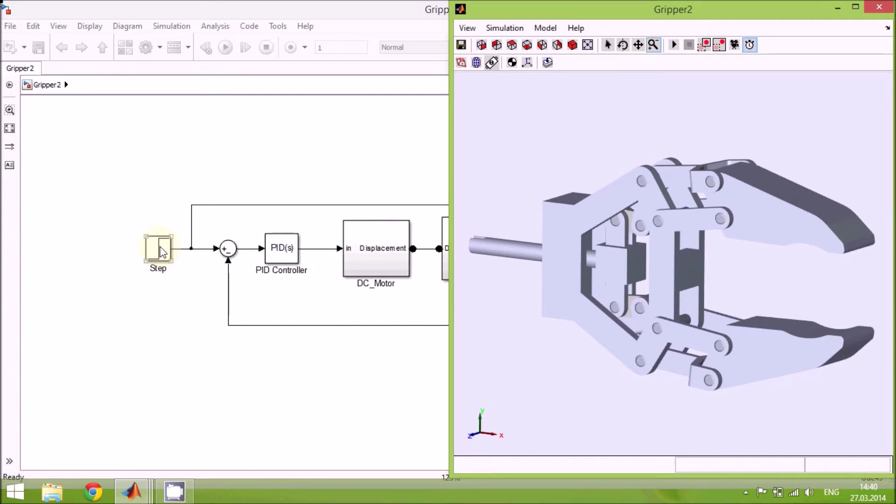
{"action": "double_click", "coordinate": [159, 252]}
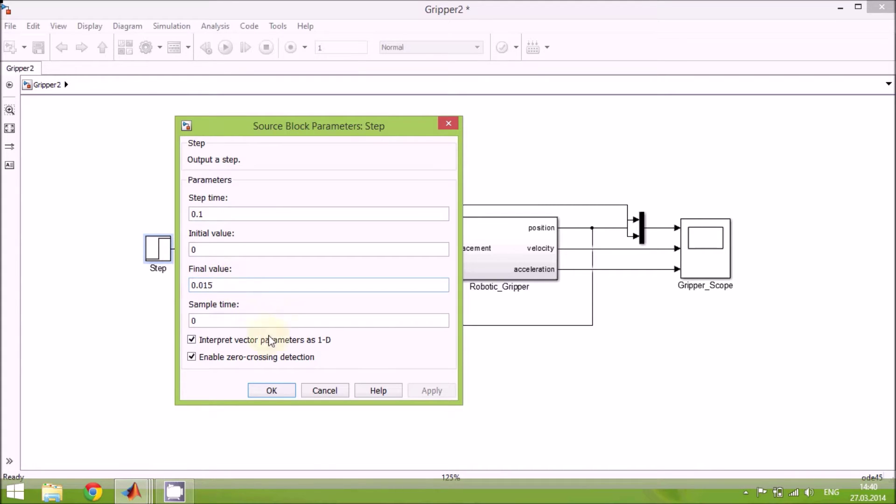
{"action": "left_click", "coordinate": [274, 390]}
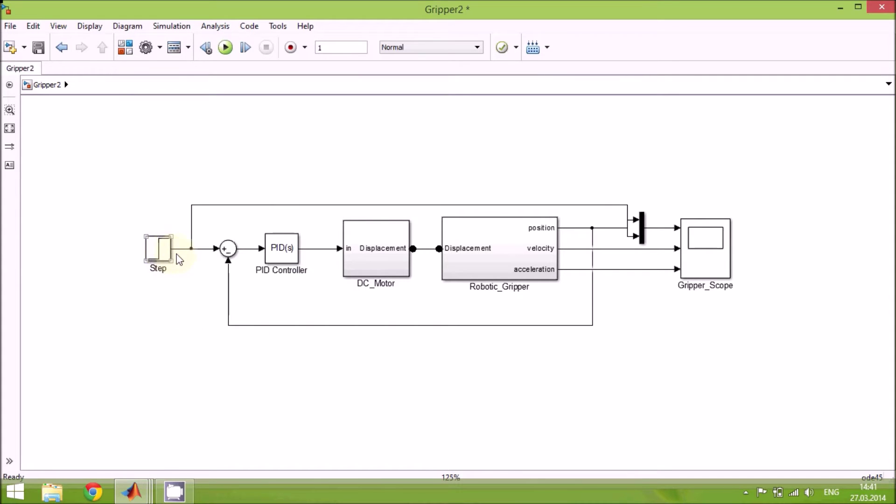
Check the PID Controller's gains (P 1, I 1, D 0, N 100), then select DC_Motor.
{"action": "left_click", "coordinate": [229, 249]}
{"action": "left_click", "coordinate": [216, 332]}
{"action": "left_click", "coordinate": [281, 255]}
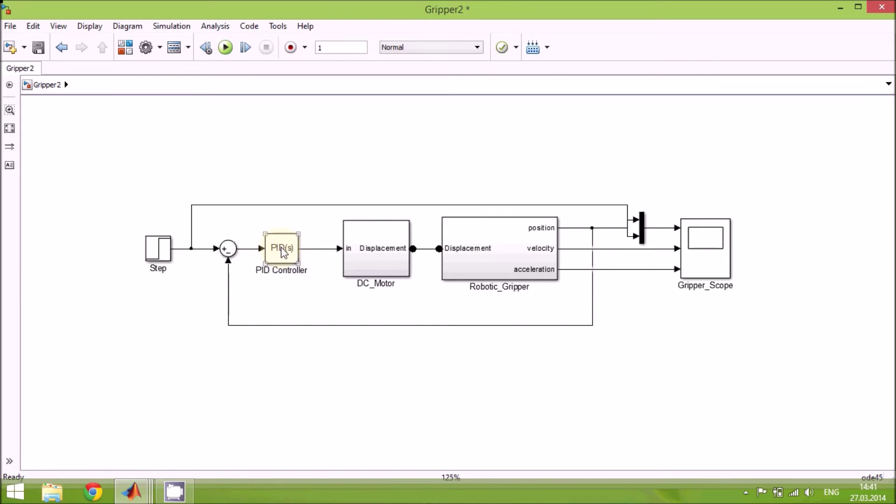
{"action": "double_click", "coordinate": [282, 250]}
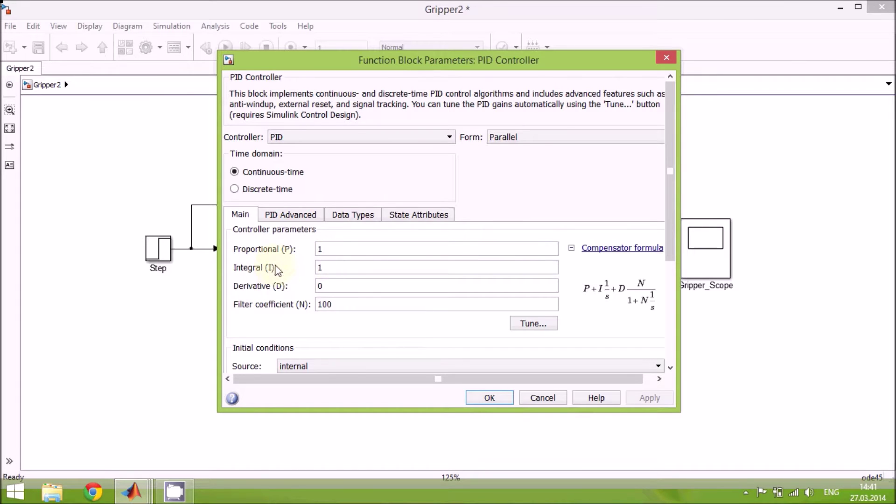
{"action": "left_click", "coordinate": [664, 59]}
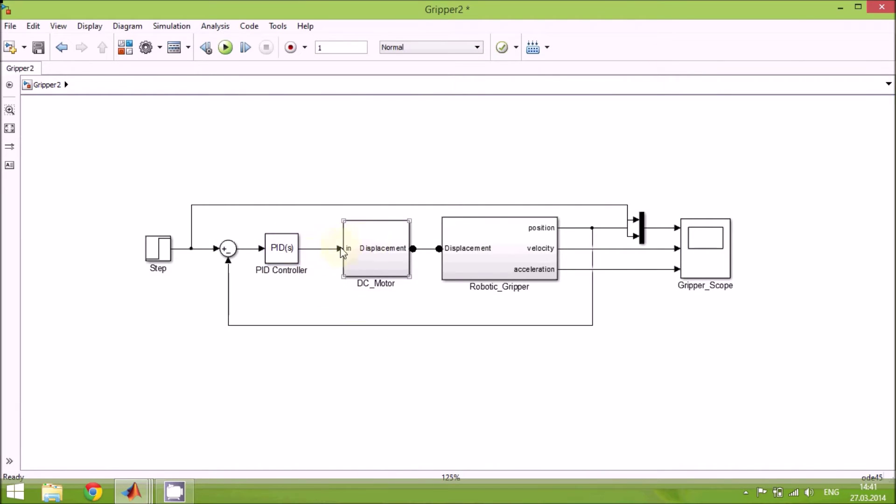
{"action": "left_click", "coordinate": [373, 249]}
Inside DC_Motor, inspect the DC Motor block's electrical torque parameters and the surrounding circuit blocks.
{"action": "double_click", "coordinate": [373, 248]}
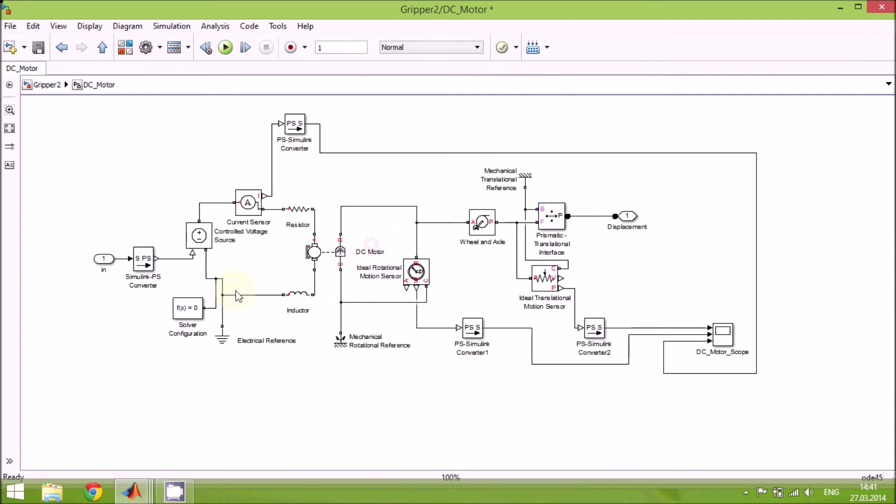
{"action": "left_click", "coordinate": [227, 239]}
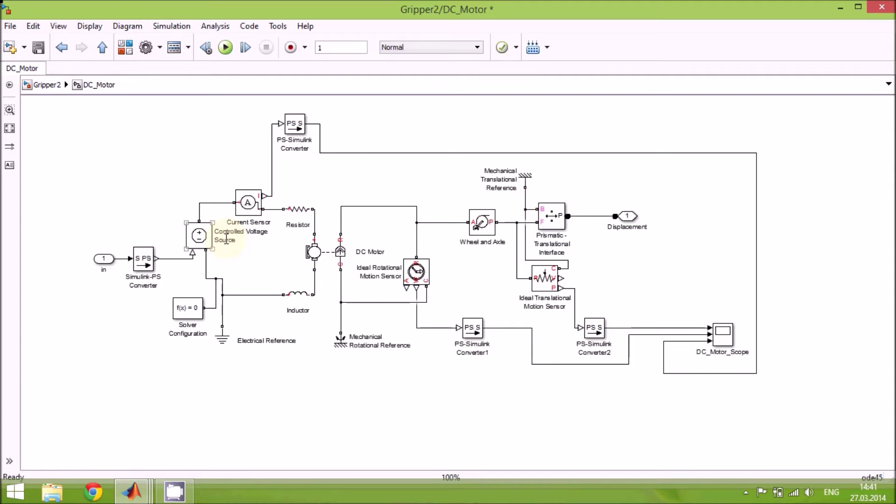
{"action": "left_click", "coordinate": [314, 252]}
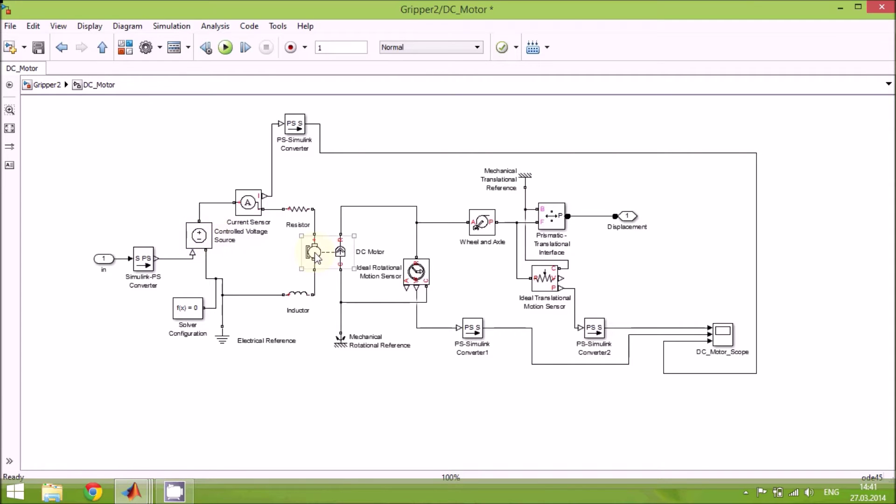
{"action": "double_click", "coordinate": [315, 253]}
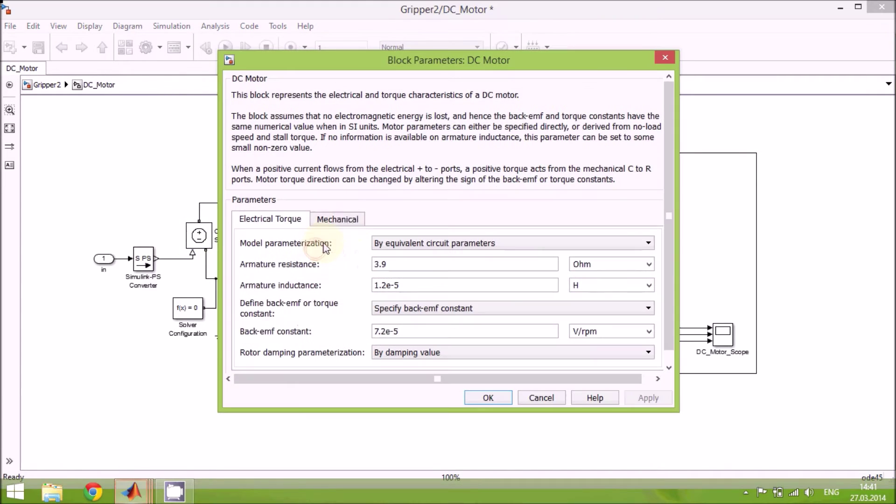
{"action": "left_click", "coordinate": [665, 58]}
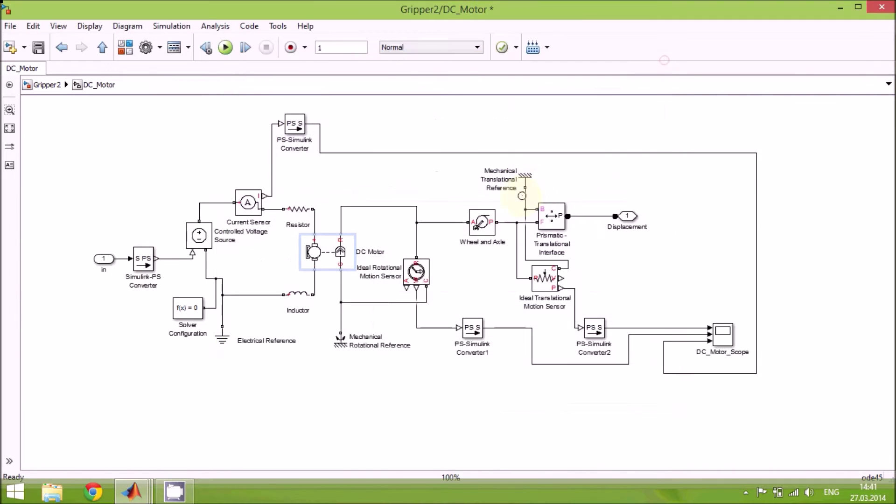
{"action": "left_click", "coordinate": [470, 276]}
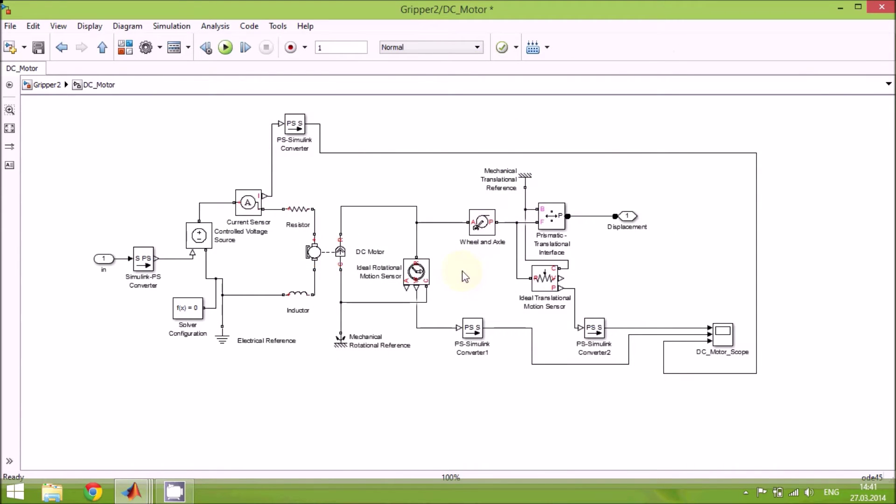
{"action": "left_click", "coordinate": [382, 278]}
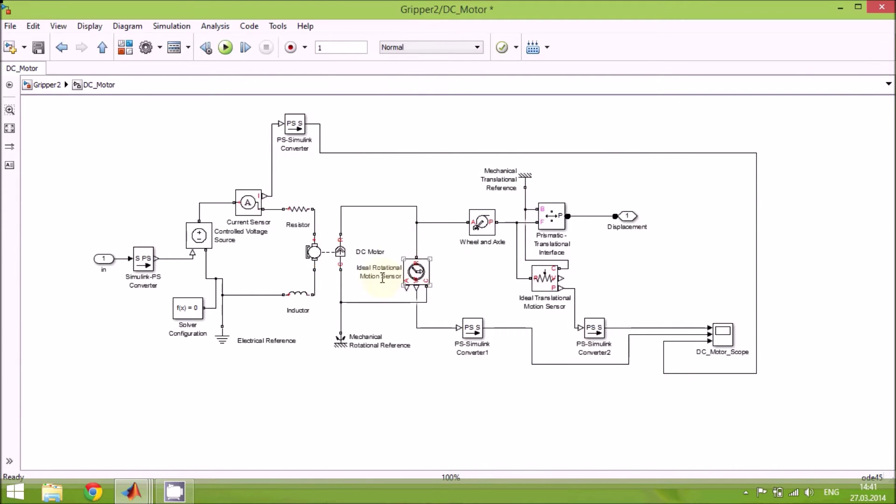
{"action": "left_click", "coordinate": [564, 383]}
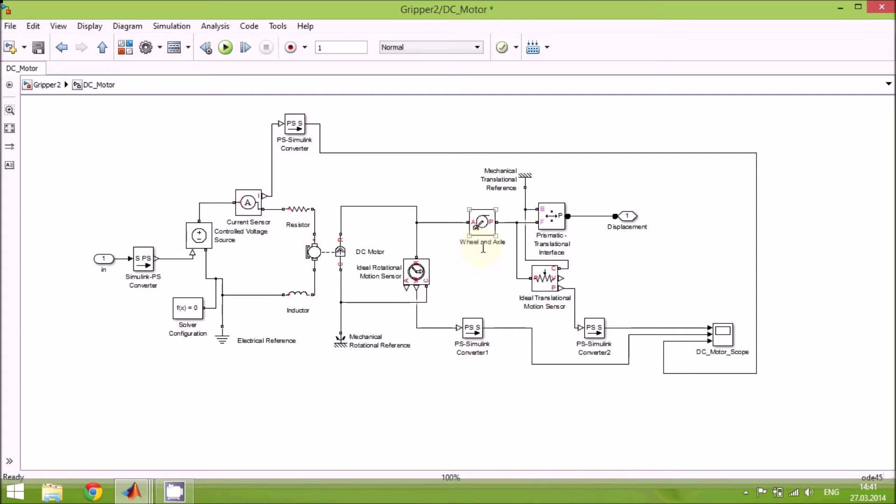
{"action": "left_click", "coordinate": [599, 251]}
{"action": "left_click", "coordinate": [62, 48]}
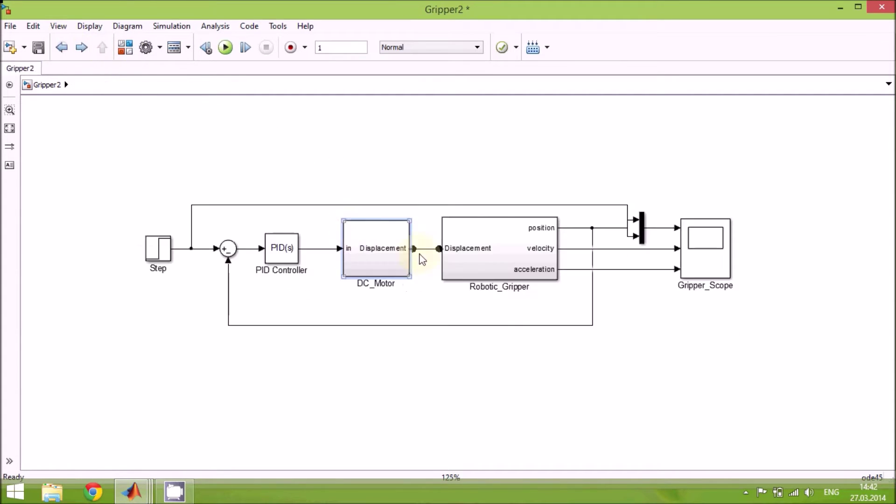
{"action": "double_click", "coordinate": [479, 247]}
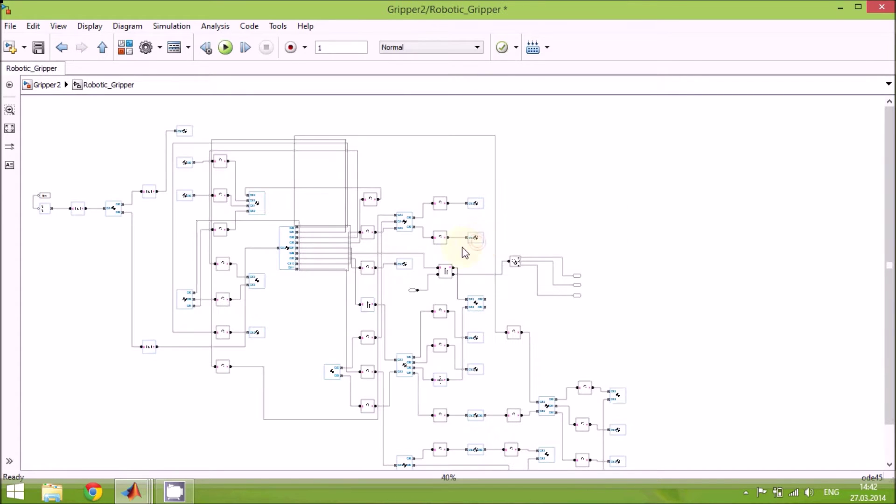
{"action": "scroll", "coordinate": [439, 293], "scroll_direction": "up", "scroll_amount": 5}
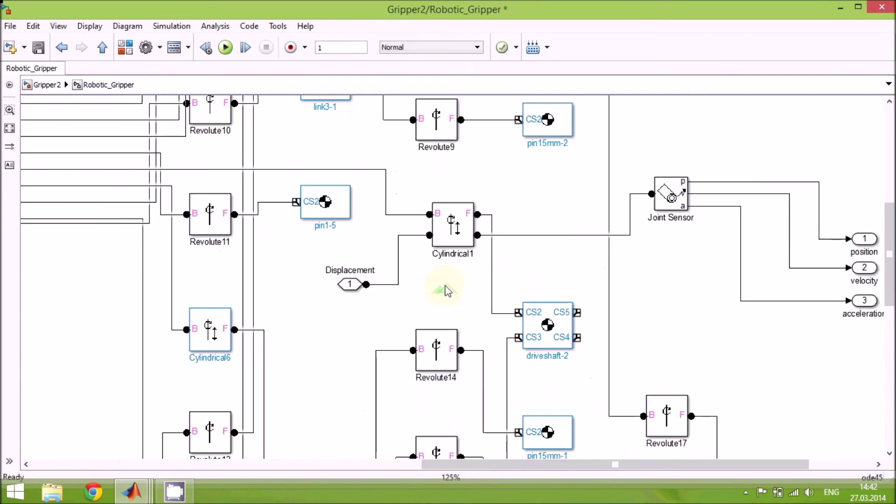
{"action": "left_click_drag", "start_coordinate": [452, 296], "coordinate": [406, 325]}
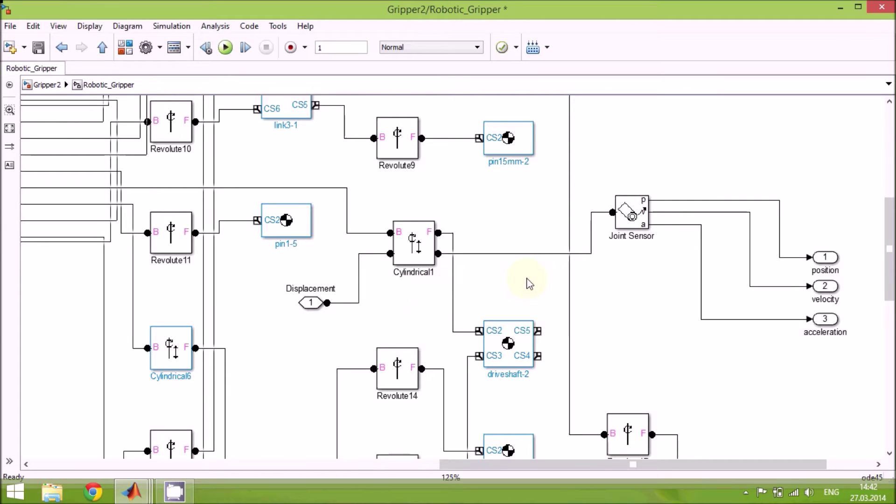
{"action": "double_click", "coordinate": [628, 214]}
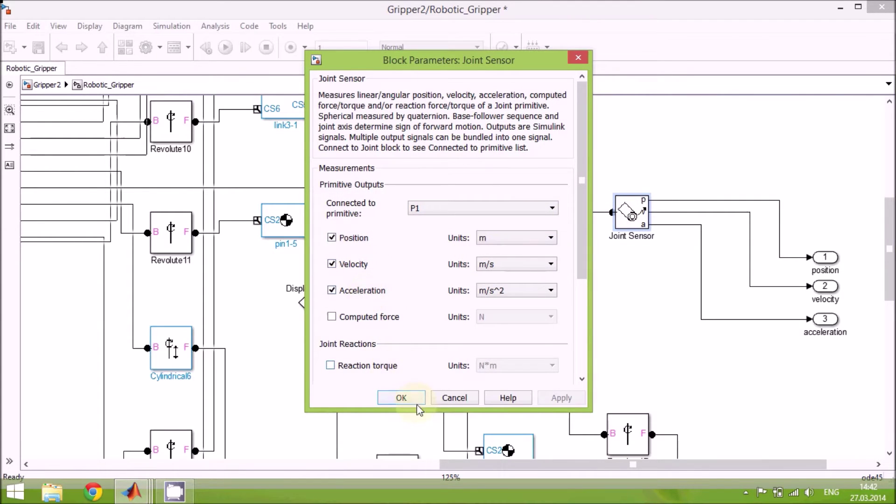
{"action": "left_click", "coordinate": [404, 398]}
{"action": "left_click", "coordinate": [626, 325]}
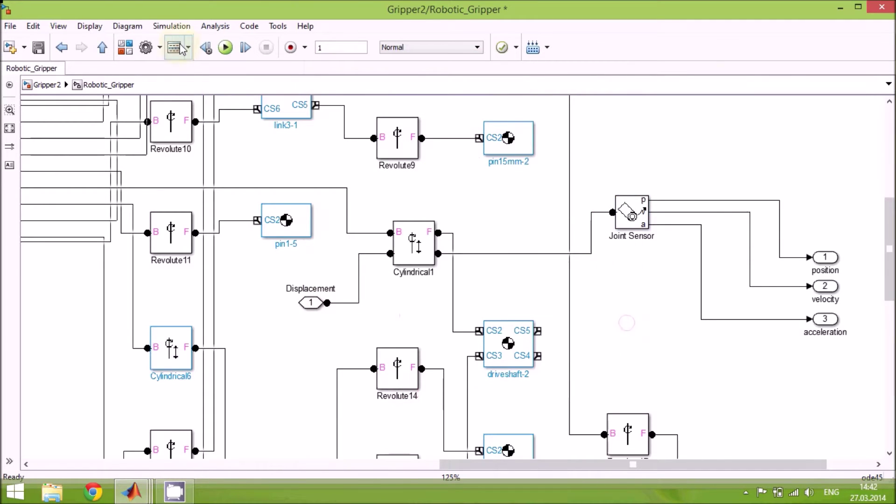
At the top level, branch the Sum block's feedback input off the Robotic_Gripper position signal.
{"action": "left_click", "coordinate": [61, 49]}
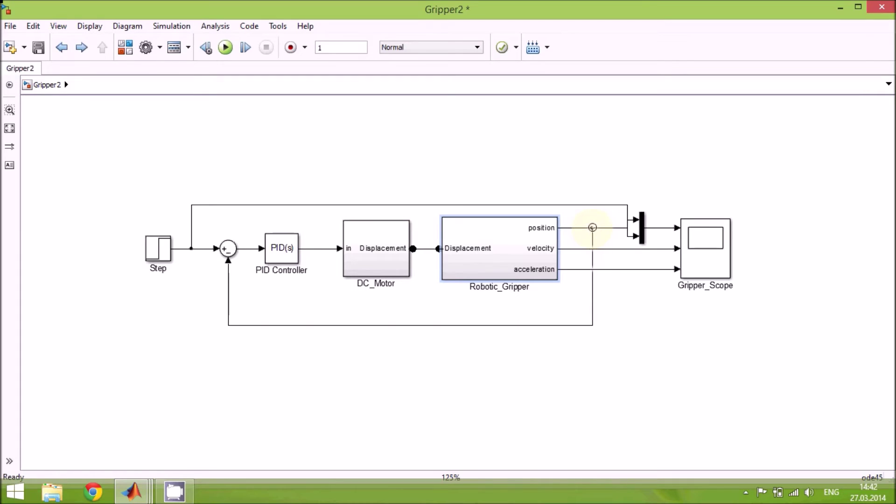
{"action": "left_click_drag", "start_coordinate": [592, 227], "coordinate": [593, 227]}
{"action": "left_click", "coordinate": [228, 258]}
{"action": "left_click", "coordinate": [178, 255]}
{"action": "left_click", "coordinate": [287, 251]}
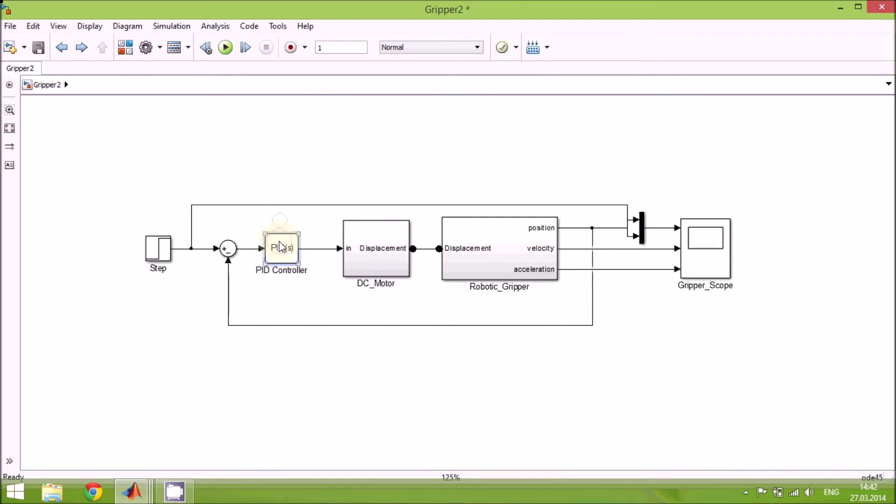
Launch the PID Tuner from the PID Controller's parameters dialog.
{"action": "double_click", "coordinate": [280, 246]}
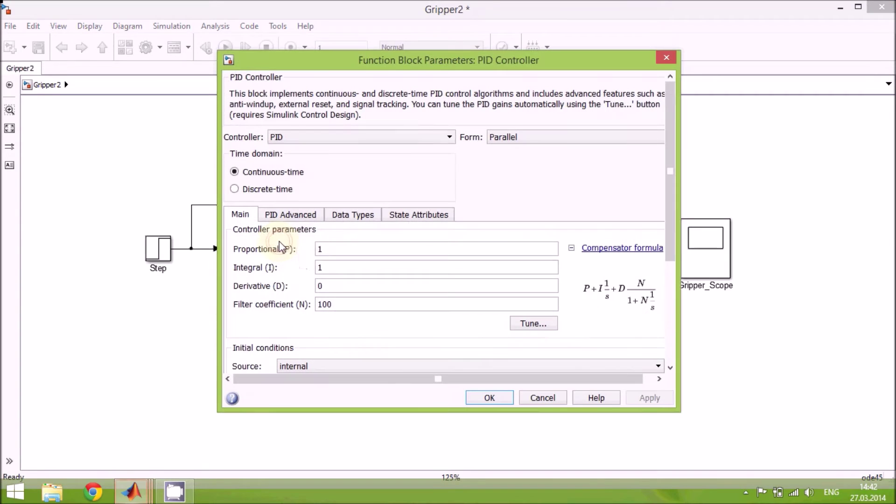
{"action": "left_click", "coordinate": [523, 326]}
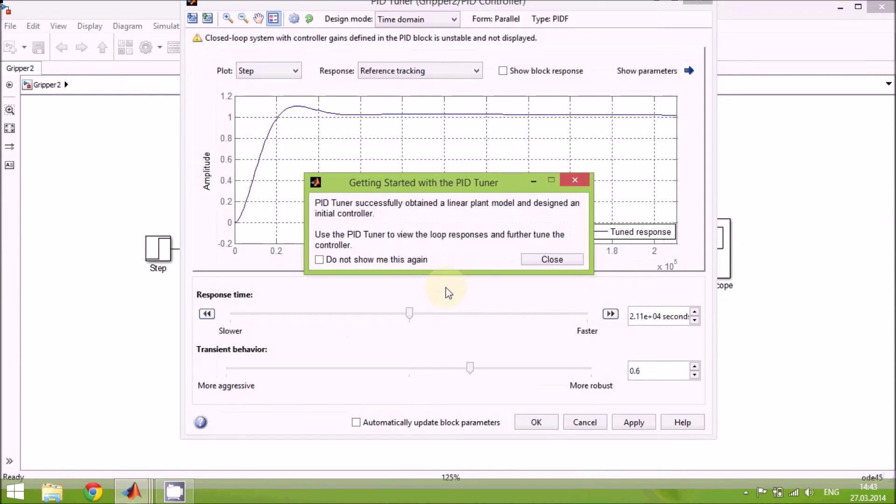
Show the tuned parameters and set the response time to 0.2 seconds.
{"action": "left_click", "coordinate": [547, 260]}
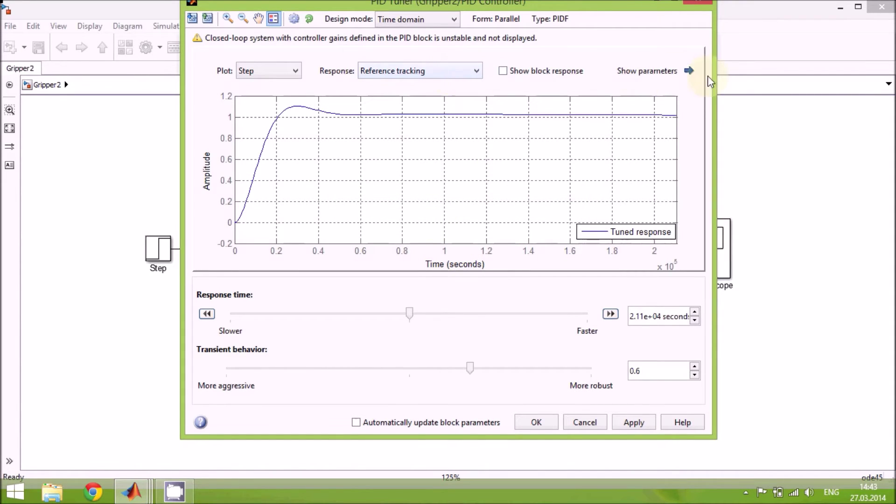
{"action": "left_click", "coordinate": [686, 71]}
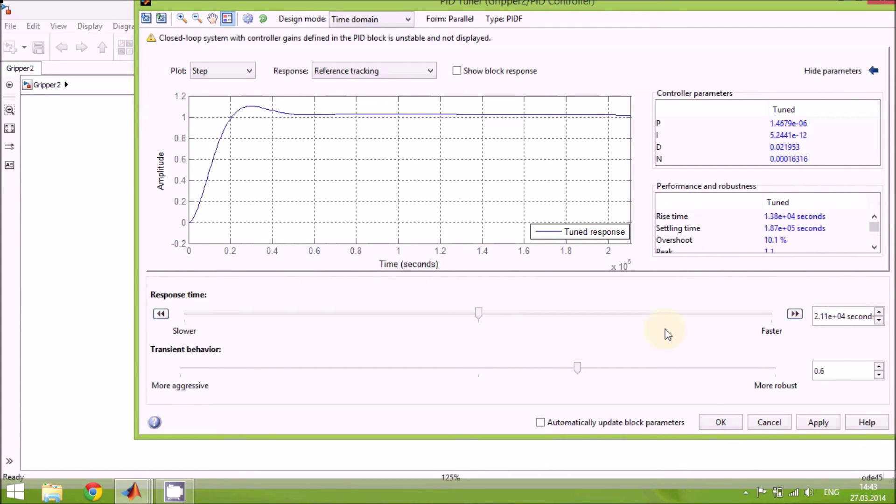
{"action": "left_click_drag", "start_coordinate": [495, 312], "coordinate": [788, 322]}
{"action": "left_click", "coordinate": [794, 316]}
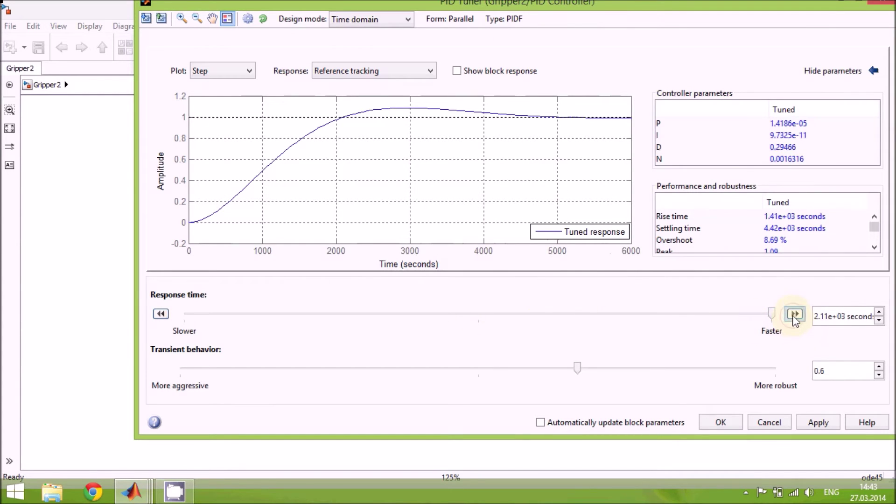
{"action": "left_click", "coordinate": [794, 315]}
{"action": "left_click", "coordinate": [794, 315]}
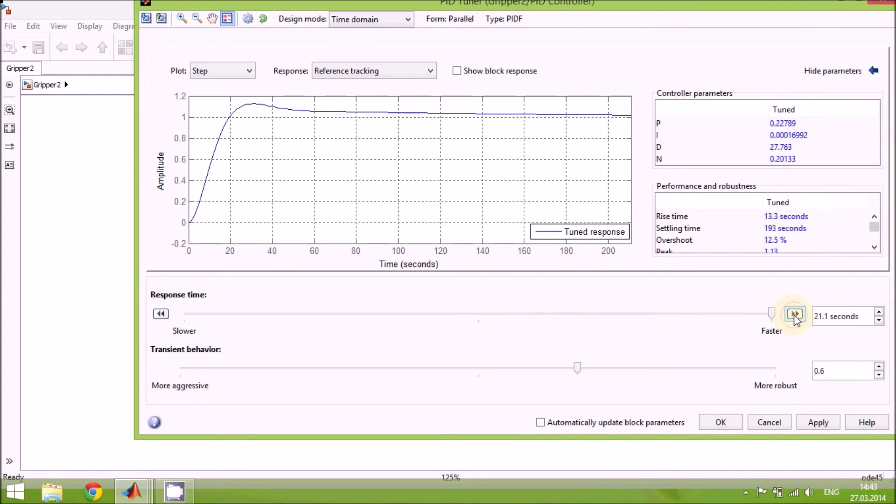
{"action": "left_click_drag", "start_coordinate": [870, 316], "coordinate": [777, 315]}
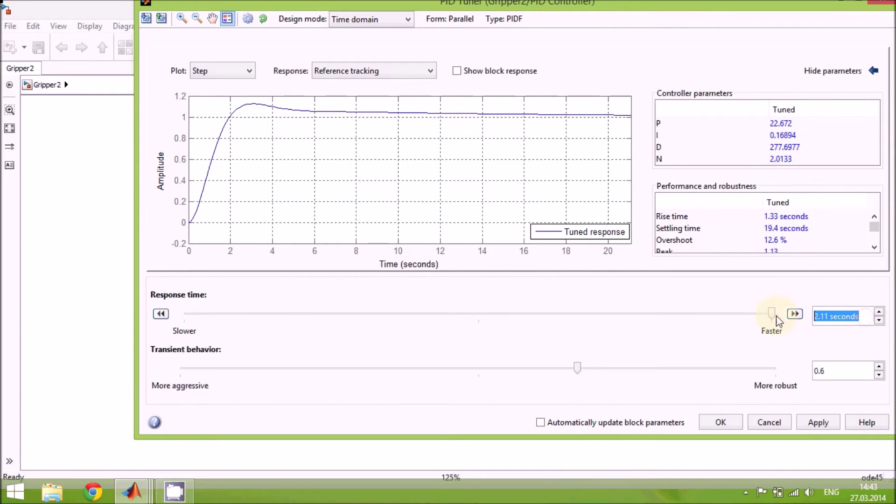
{"action": "type", "text": "0.2"}
{"action": "key", "text": "Return"}
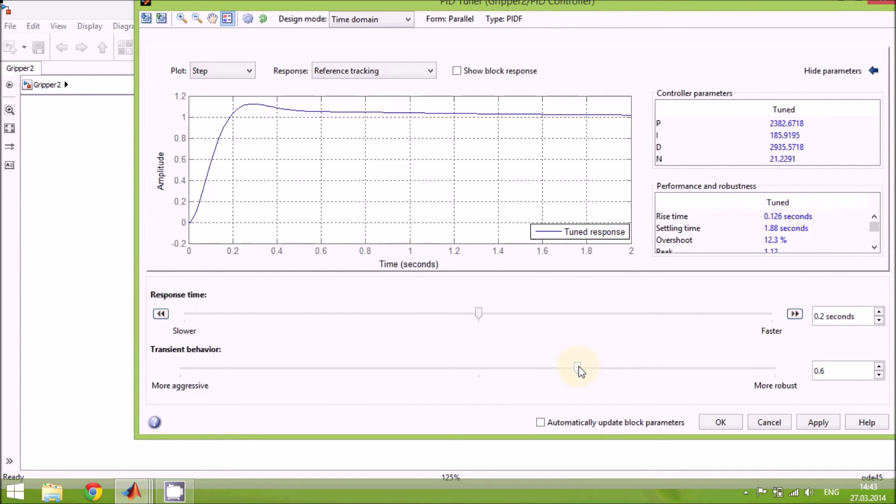
Lower transient behavior to 0.58 and apply gains P 858.96, I 50.95, D 3146.43, N 17.20.
{"action": "left_click_drag", "start_coordinate": [581, 366], "coordinate": [562, 365]}
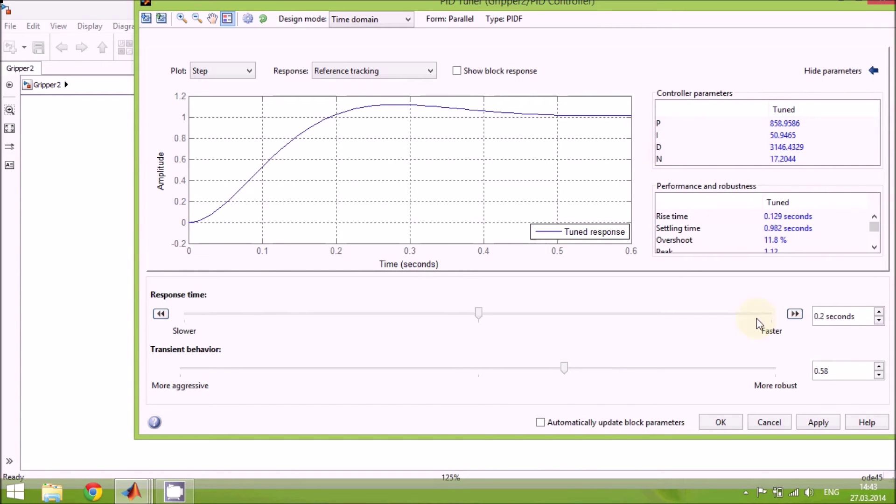
{"action": "left_click", "coordinate": [721, 422]}
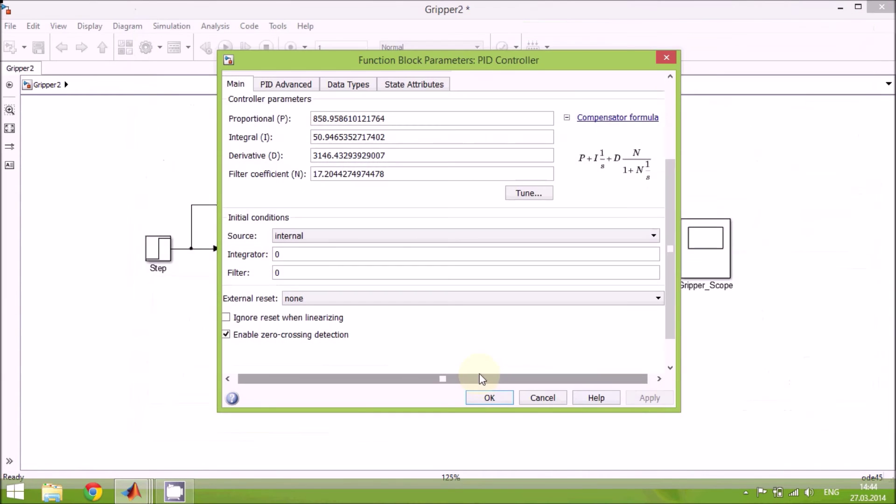
{"action": "left_click", "coordinate": [496, 401]}
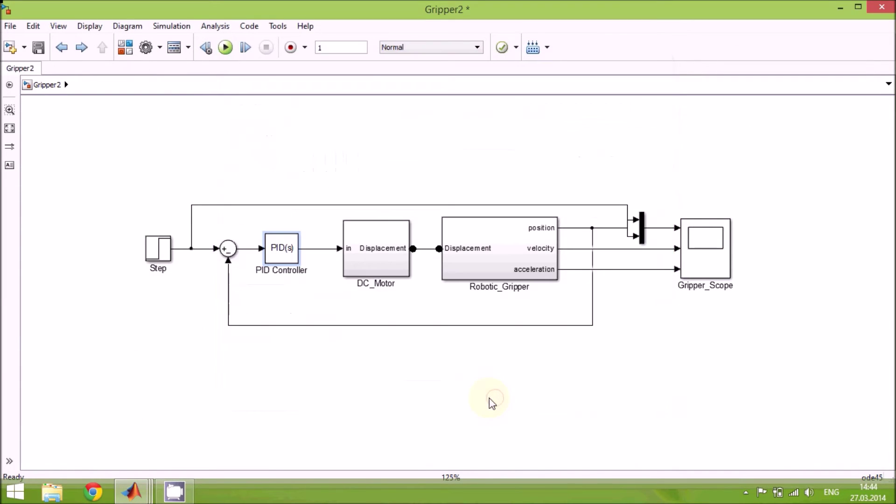
{"action": "left_click", "coordinate": [465, 394]}
{"action": "left_click", "coordinate": [838, 6]}
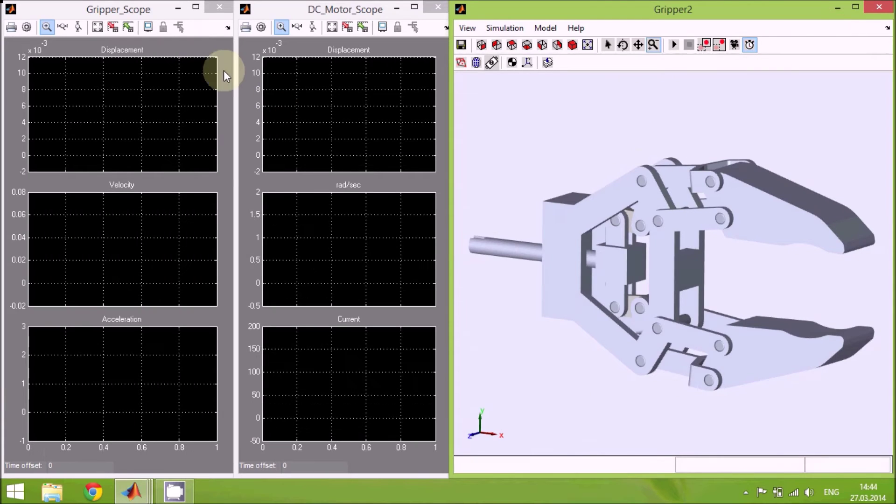
Bring Gripper_Scope, DC_Motor_Scope and the 3-D gripper viewer to the front in turn.
{"action": "left_click", "coordinate": [109, 14]}
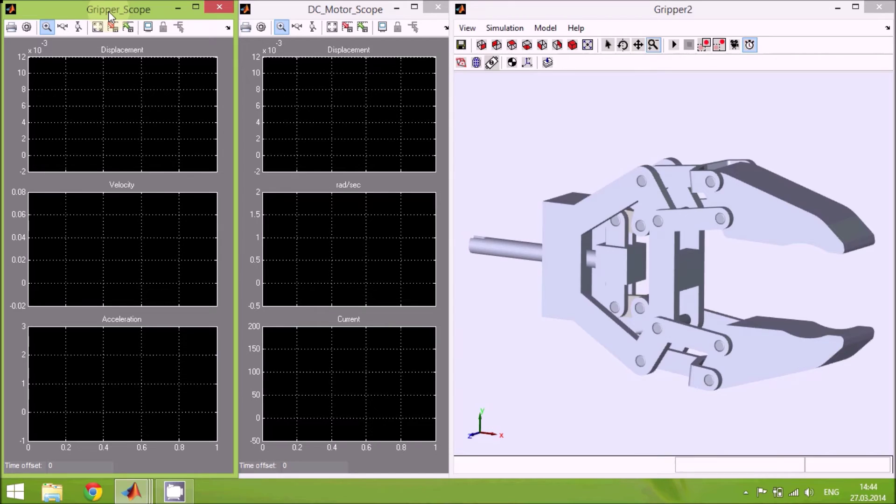
{"action": "left_click", "coordinate": [335, 7]}
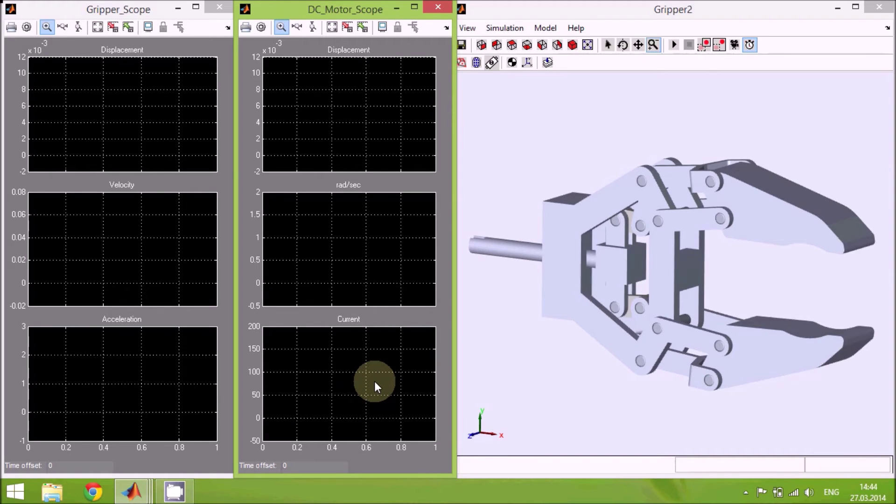
{"action": "left_click", "coordinate": [582, 10]}
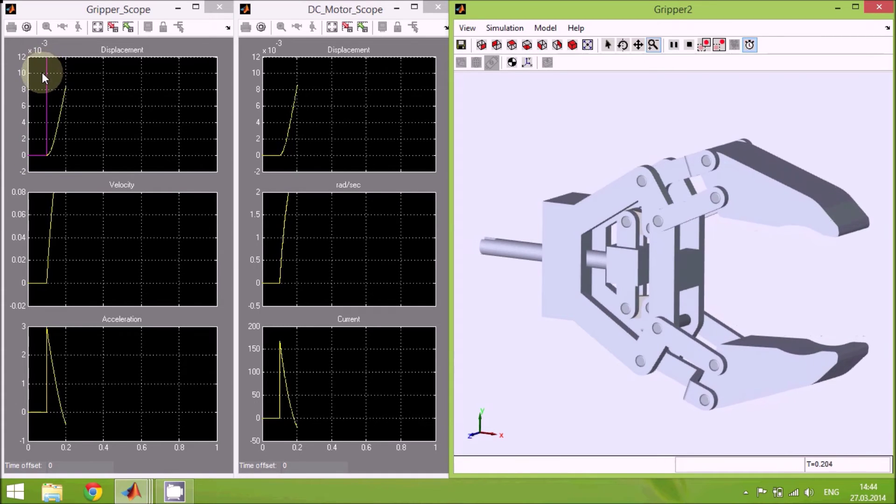
Autoscale Gripper_Scope and DC_Motor_Scope to show the step response settling near 0.015.
{"action": "left_click", "coordinate": [97, 27]}
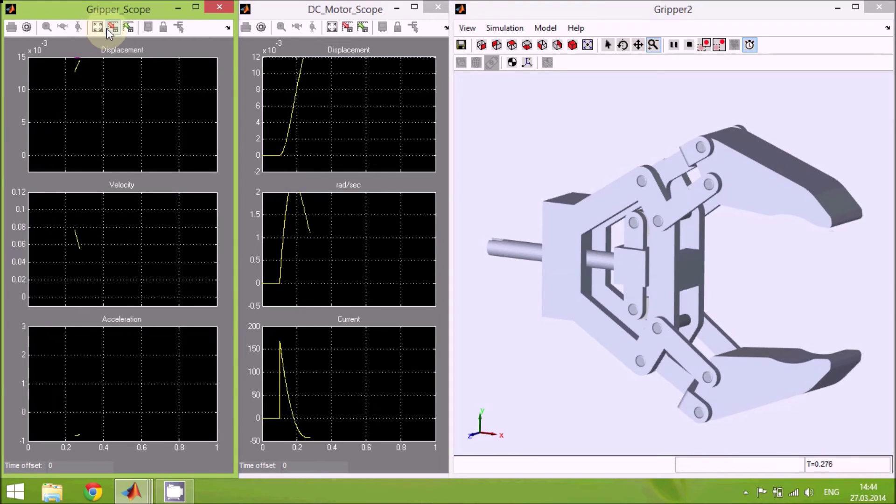
{"action": "left_click", "coordinate": [96, 27]}
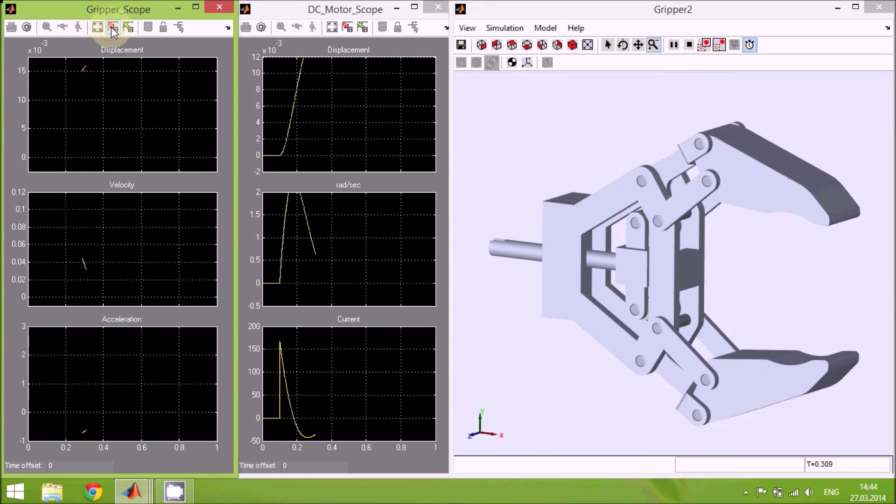
{"action": "left_click", "coordinate": [97, 27]}
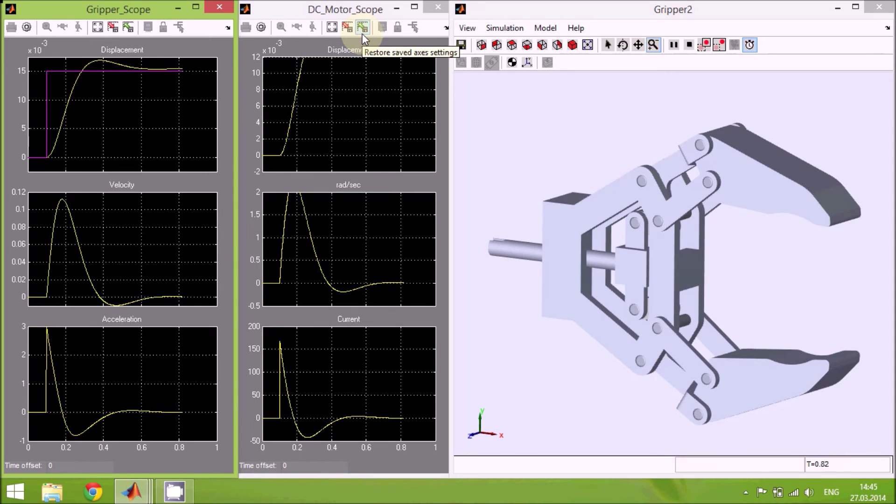
{"action": "left_click", "coordinate": [331, 33]}
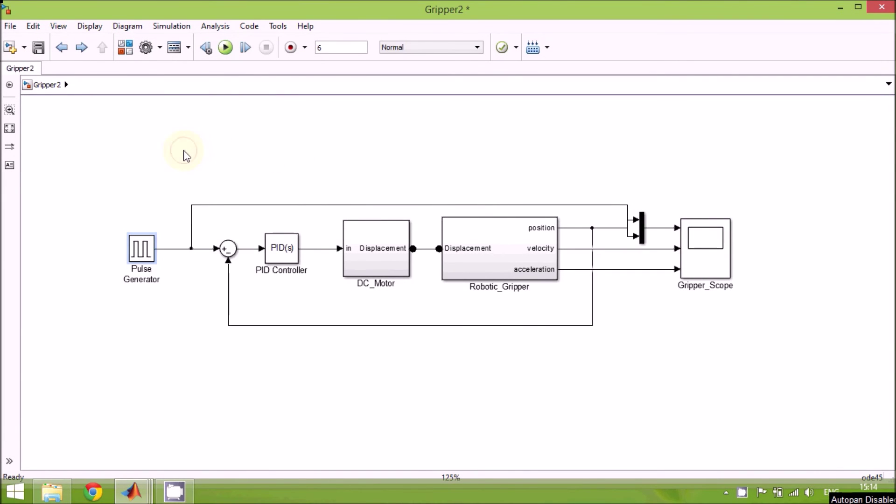
{"action": "left_click", "coordinate": [179, 159]}
{"action": "double_click", "coordinate": [142, 250]}
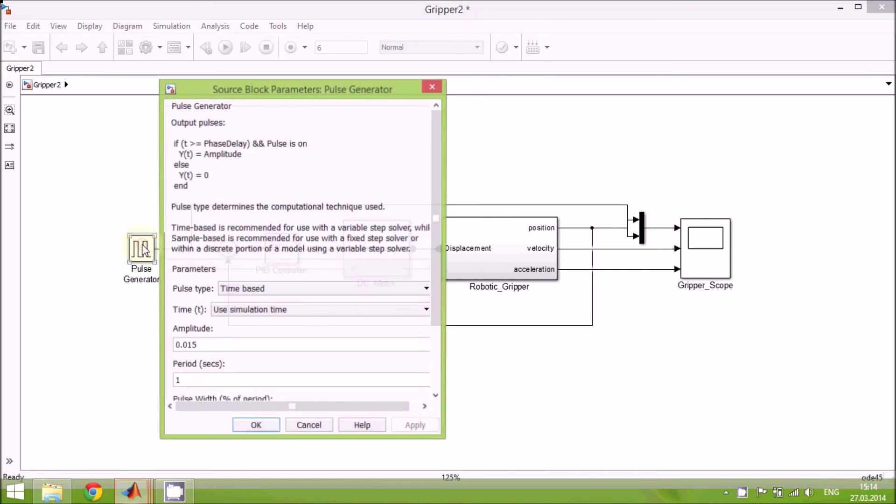
{"action": "left_click_drag", "start_coordinate": [436, 206], "coordinate": [437, 280]}
{"action": "left_click", "coordinate": [182, 256]}
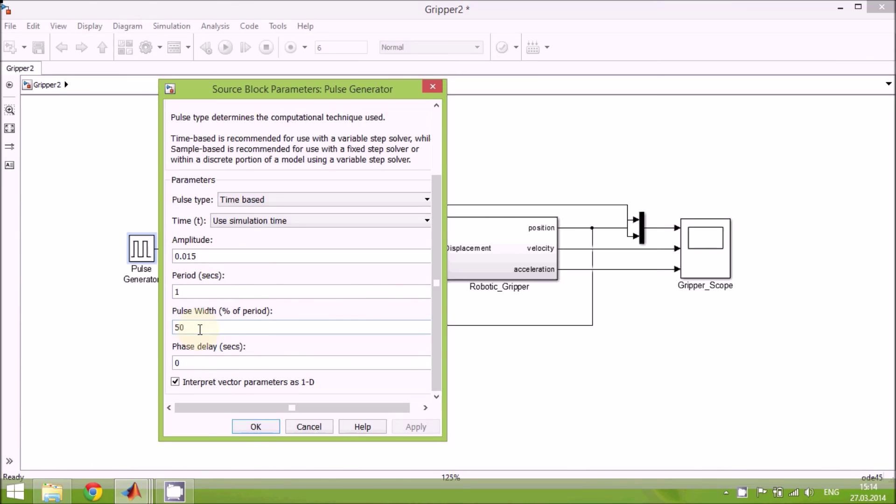
{"action": "left_click", "coordinate": [256, 426]}
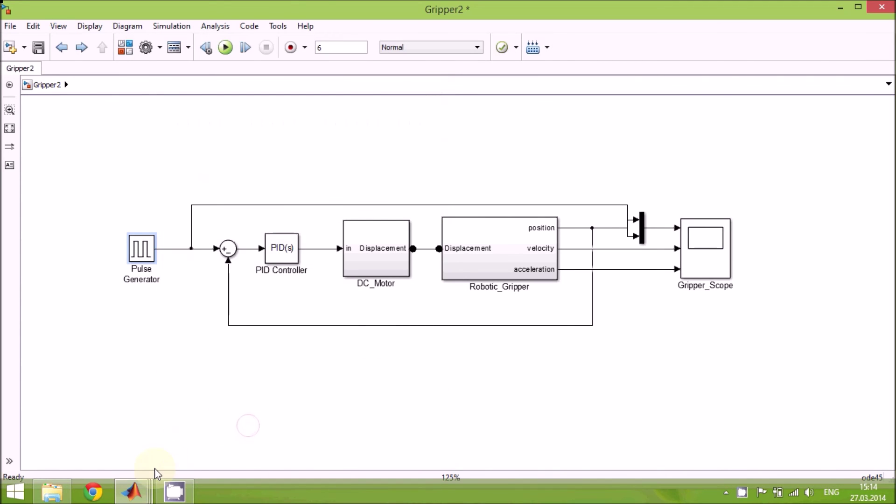
Run the 6-second pulse-input simulation with Ctrl+T.
{"action": "key", "text": "ctrl+t"}
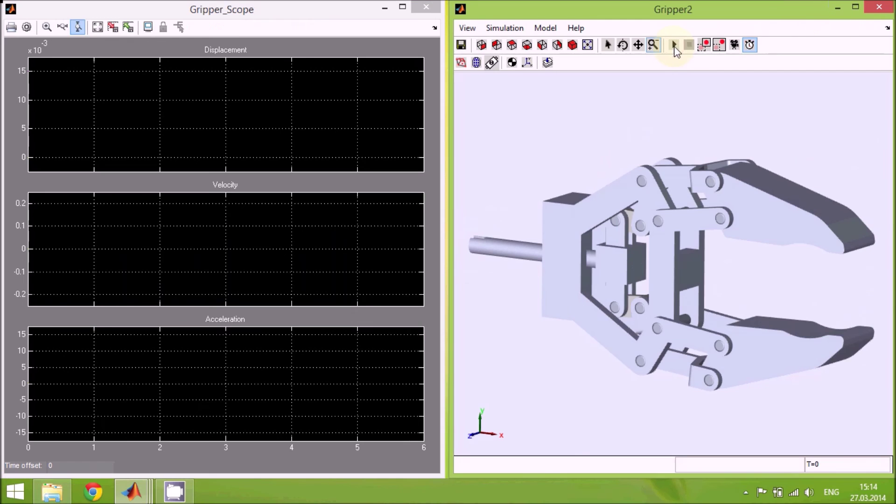